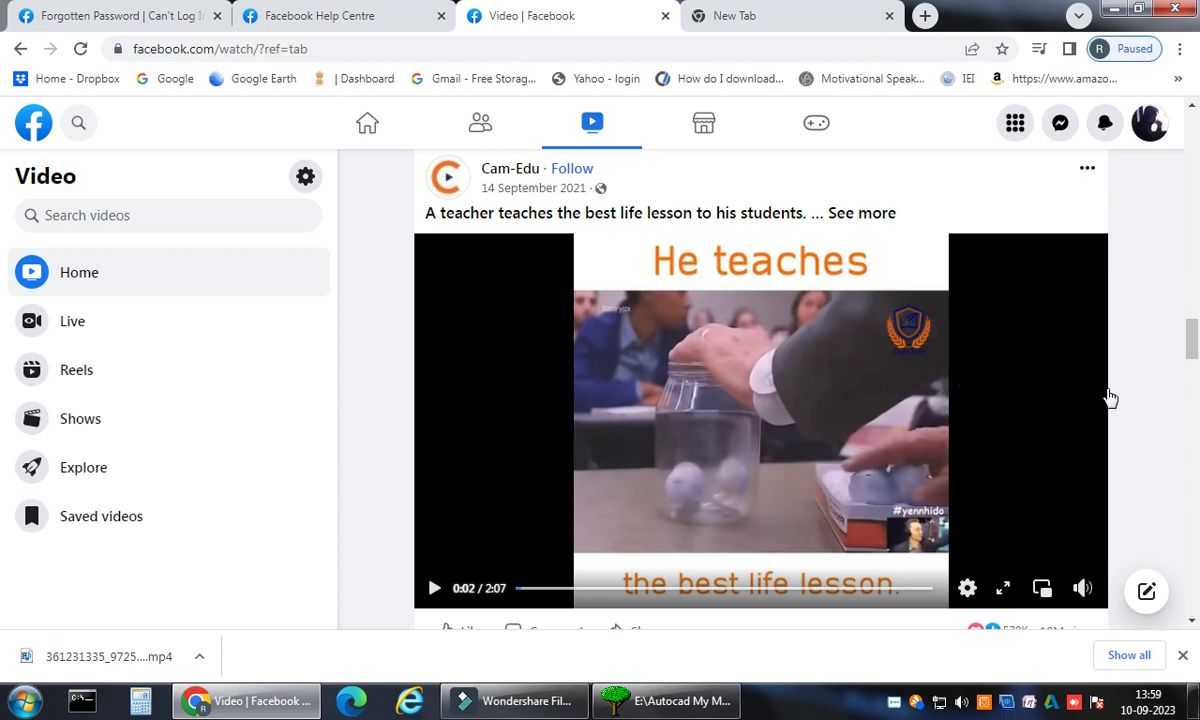
# Play the Cam-Edu lesson video and pause it at 0:08.
pyautogui.moveTo(1188, 354); pyautogui.dragTo(883, 400)
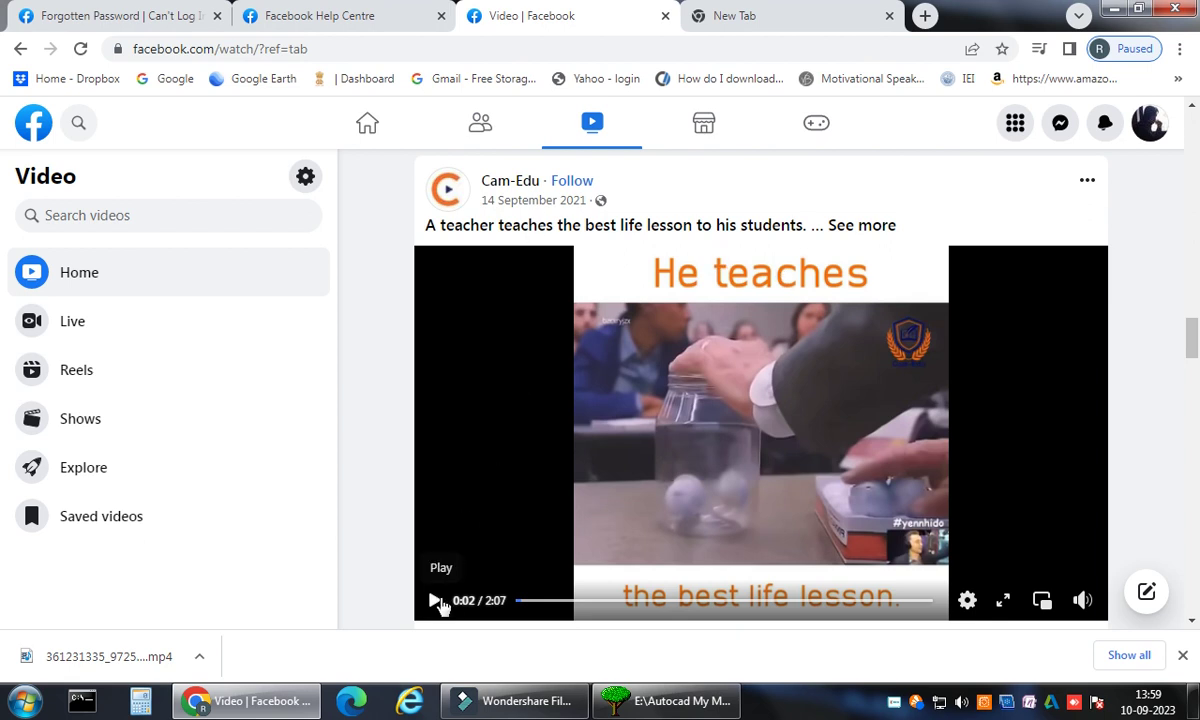
pyautogui.click(438, 599)
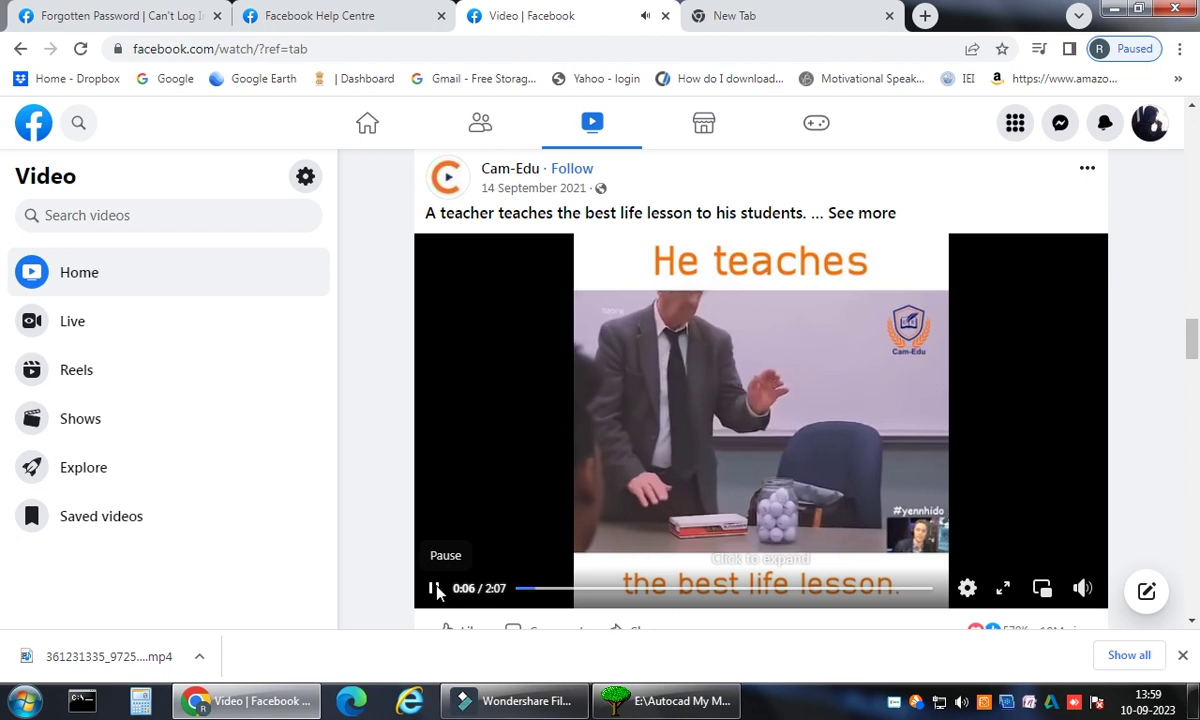
pyautogui.click(435, 590)
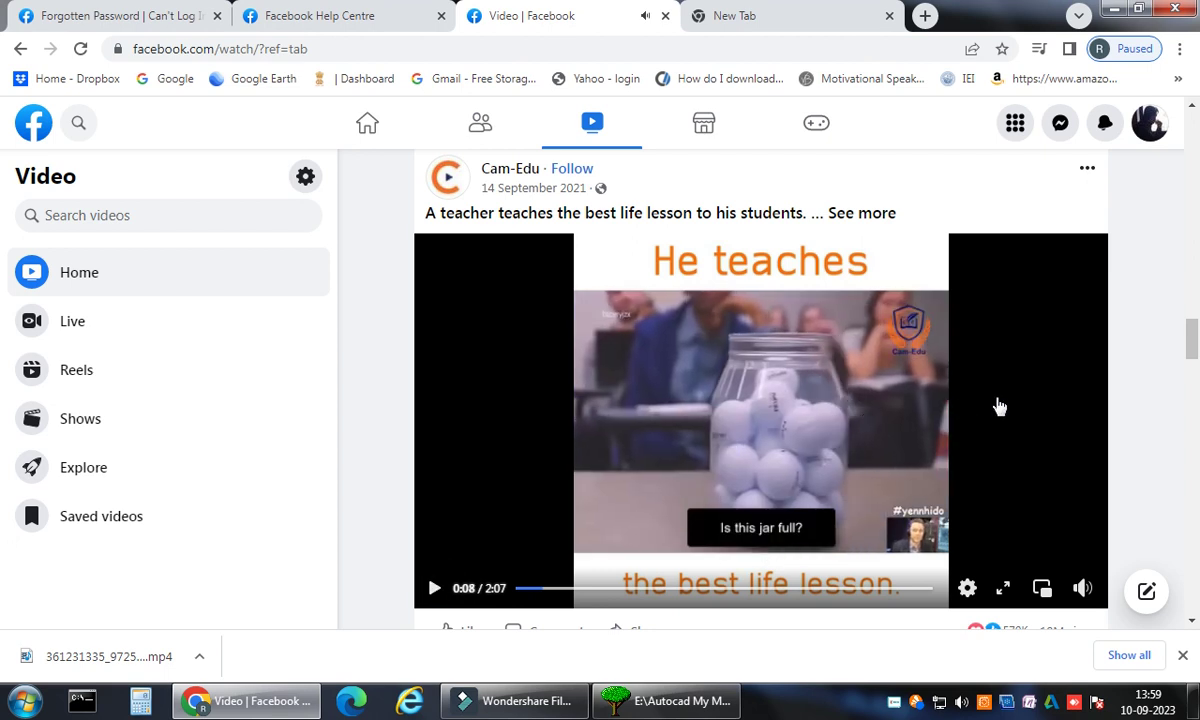
pyautogui.scroll(-2, 914, 405)
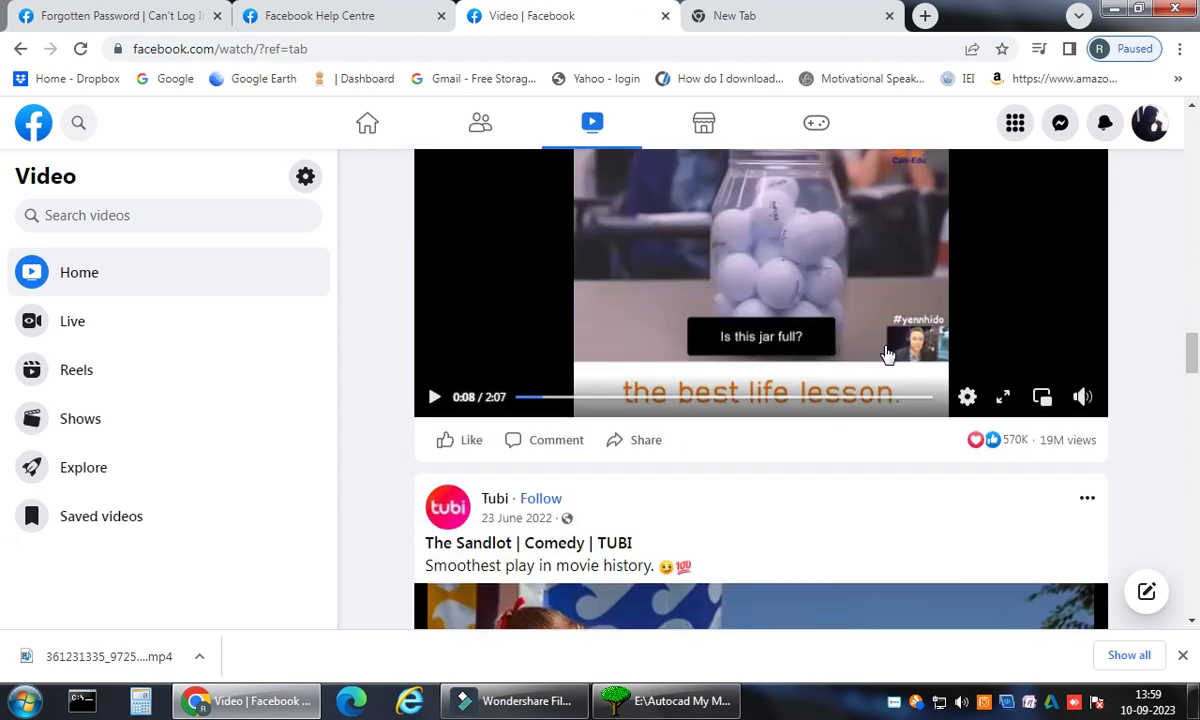
pyautogui.scroll(-1, 905, 360)
pyautogui.scroll(2, 890, 355)
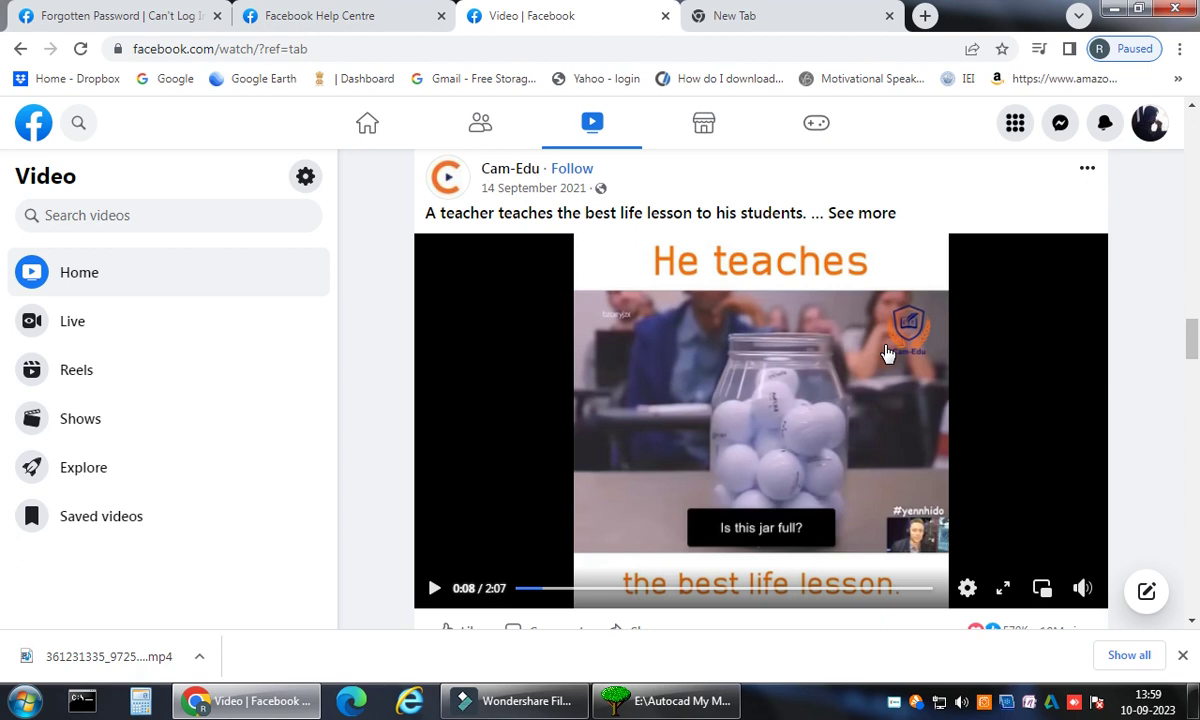
# Resume the video, close the downloads bar, and pause at 0:17.
pyautogui.click(434, 590)
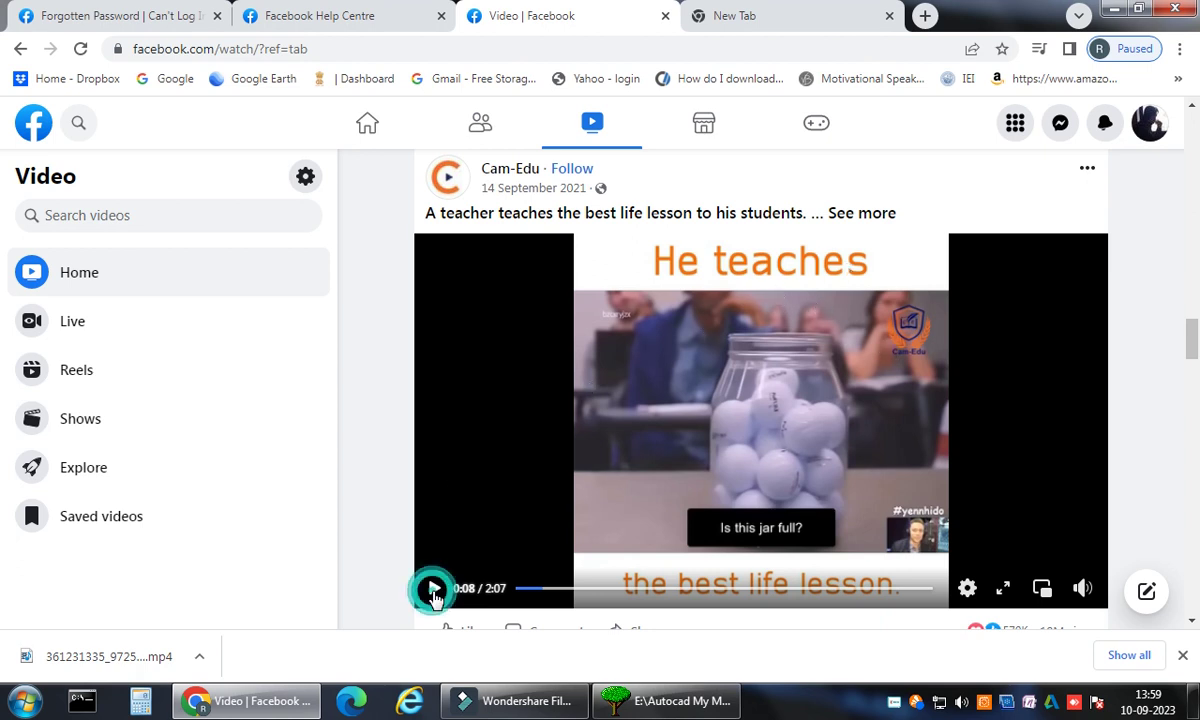
pyautogui.click(1182, 655)
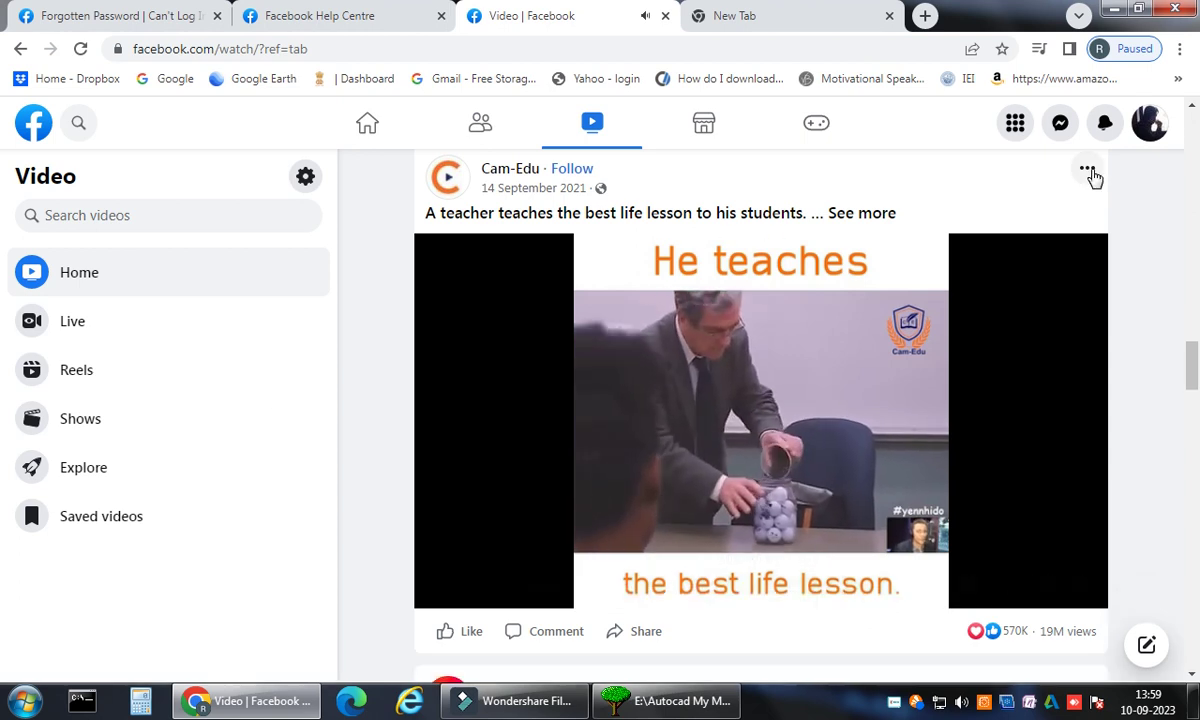
pyautogui.click(434, 588)
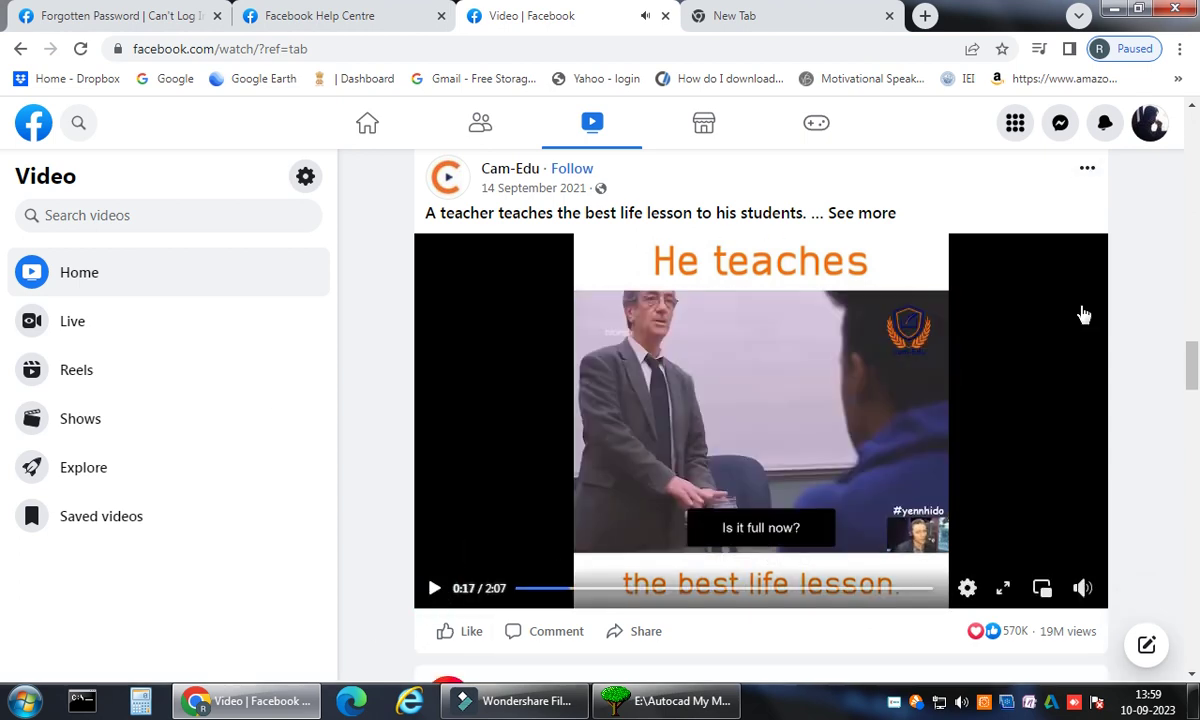
# Copy the Cam-Edu video post's link from its '...' menu.
pyautogui.click(1087, 172)
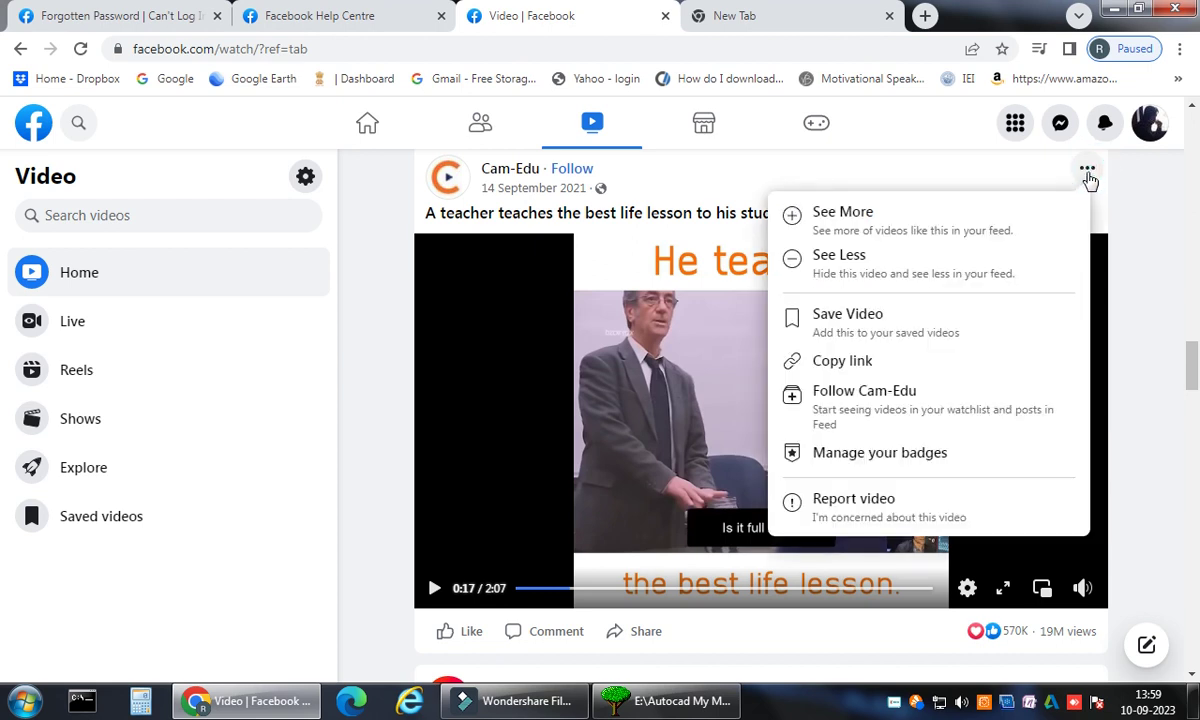
pyautogui.click(893, 358)
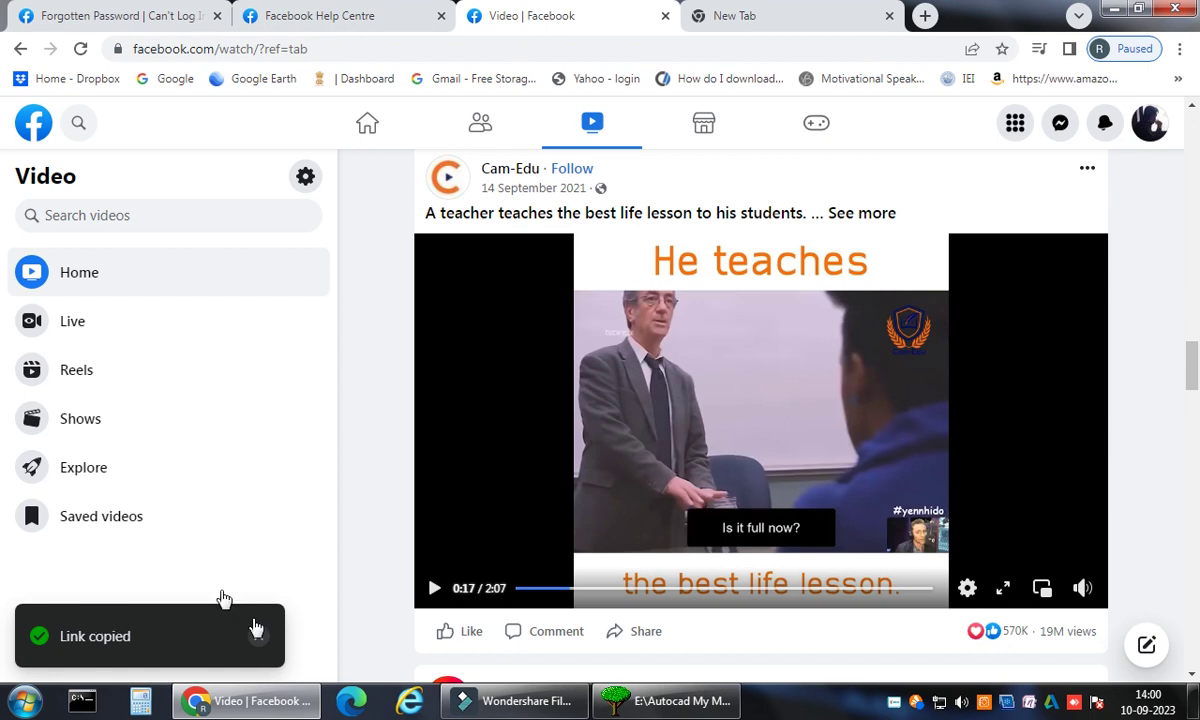
# In the new tab, search for fdown.net and go to the site.
pyautogui.click(760, 15)
pyautogui.click(509, 402)
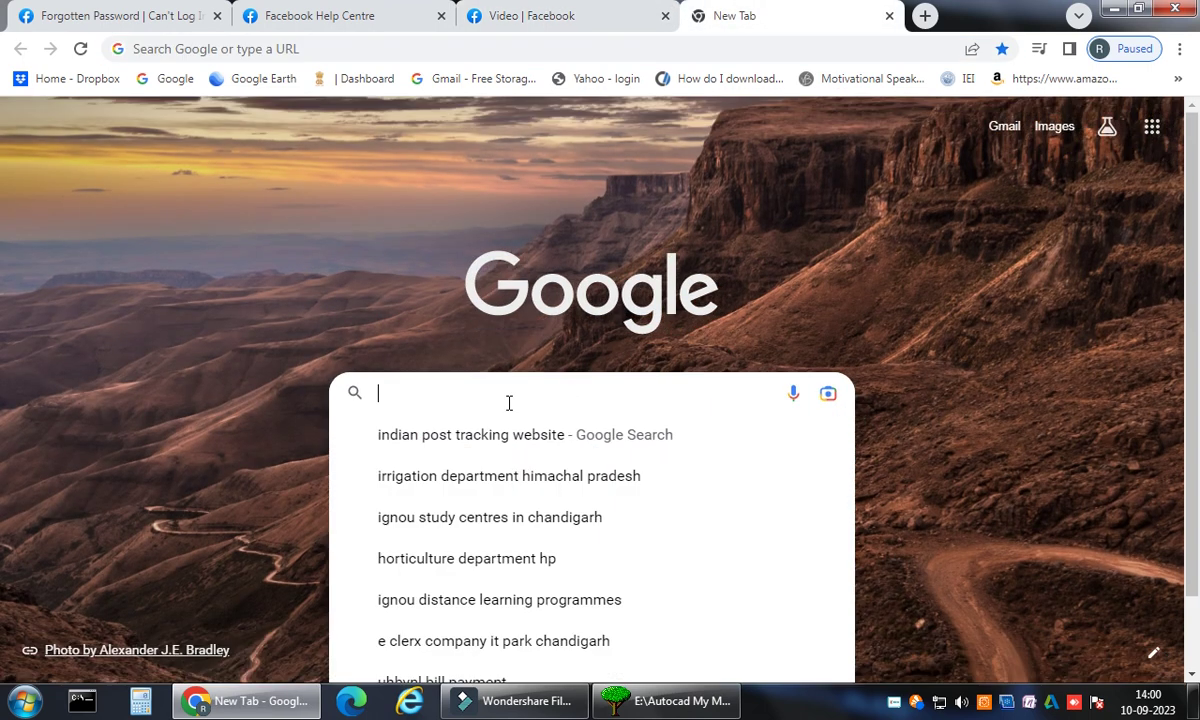
pyautogui.write('fdow')
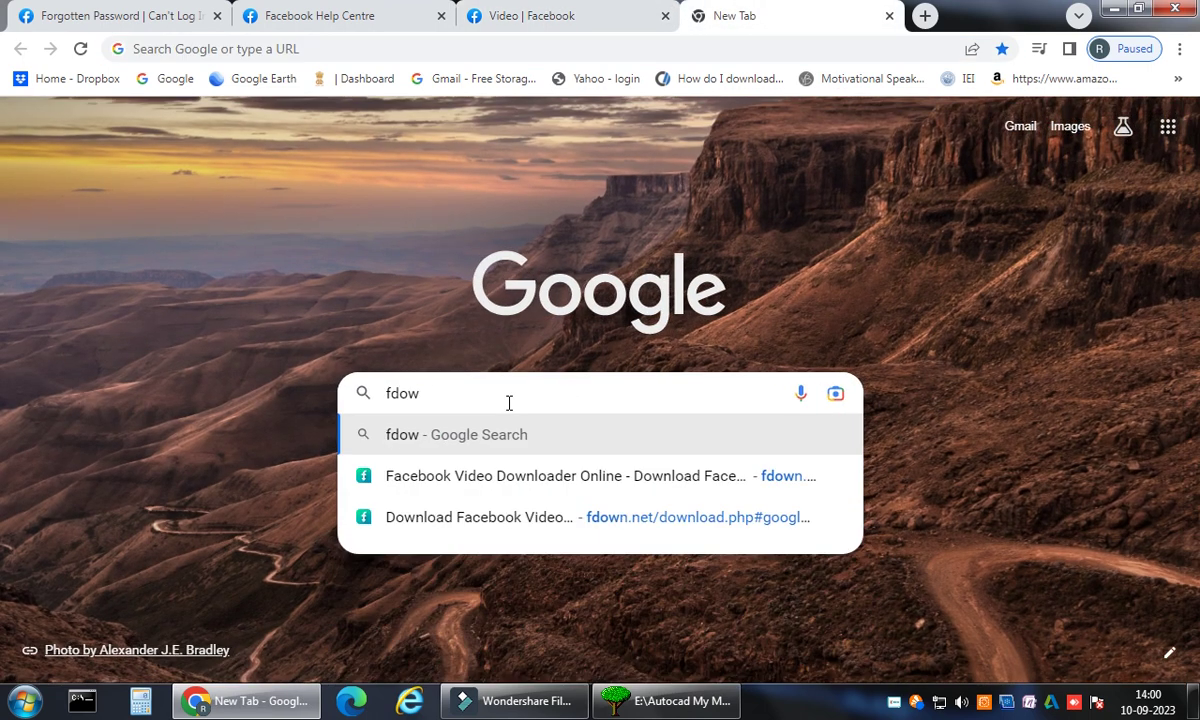
pyautogui.write('n.m')
pyautogui.press('BackSpace')
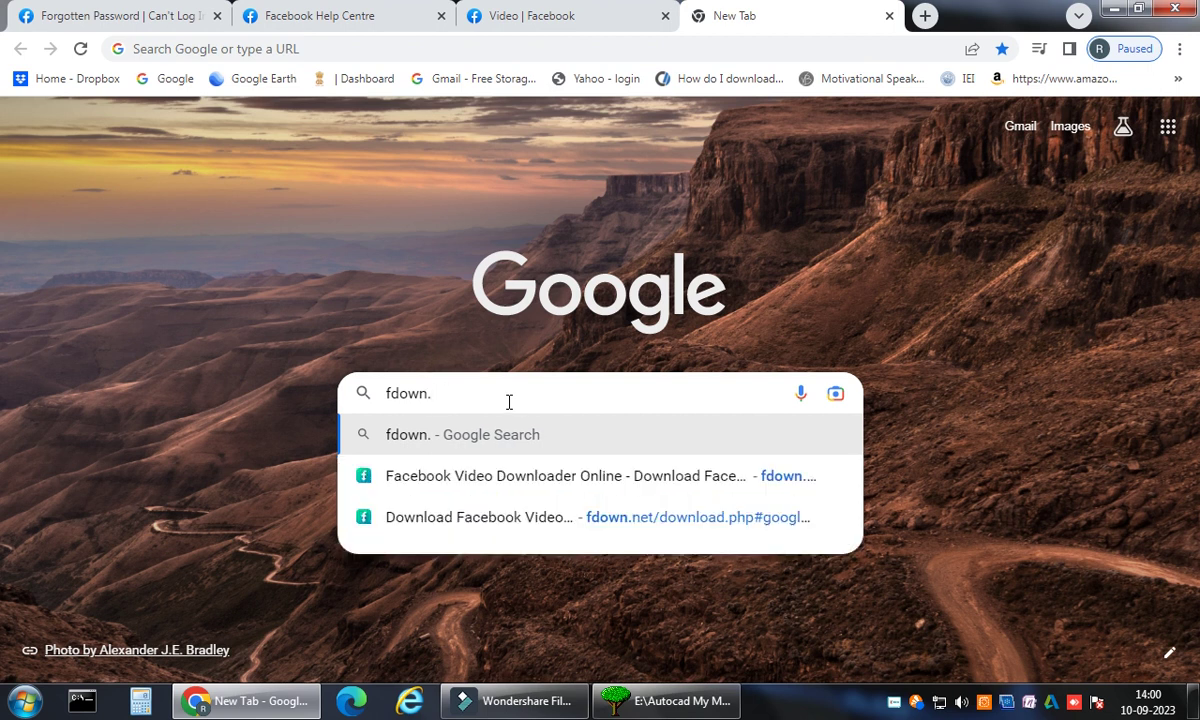
pyautogui.write('net')
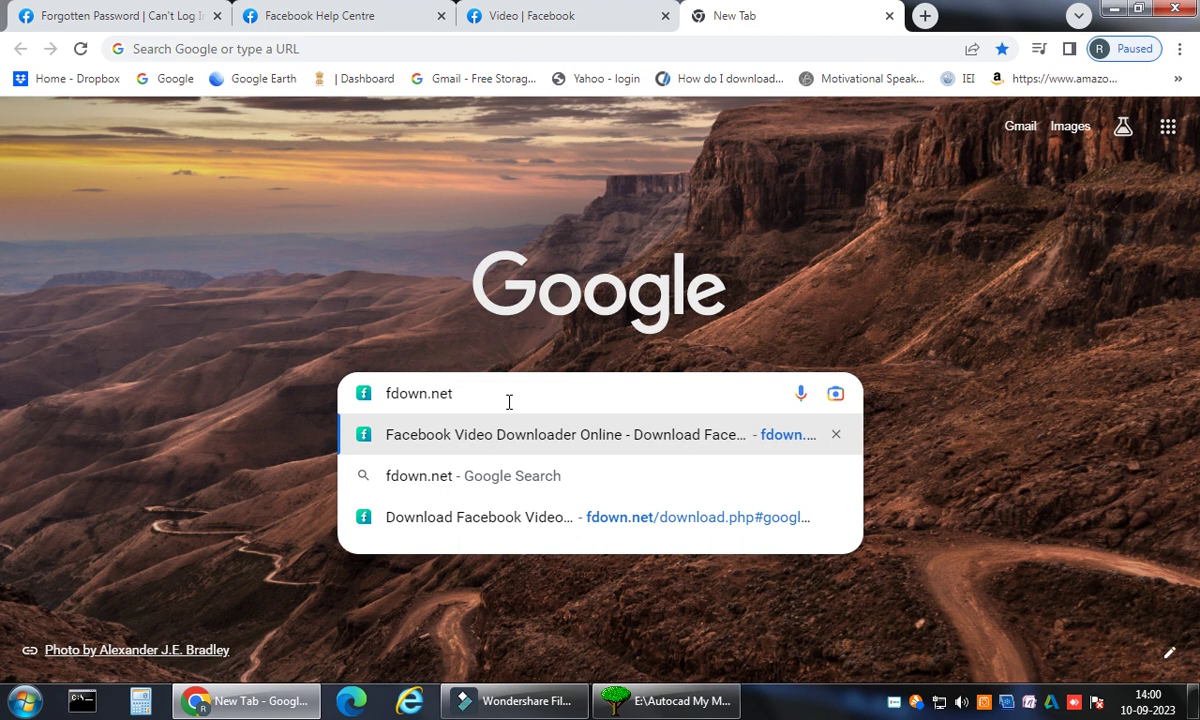
pyautogui.press('Return')
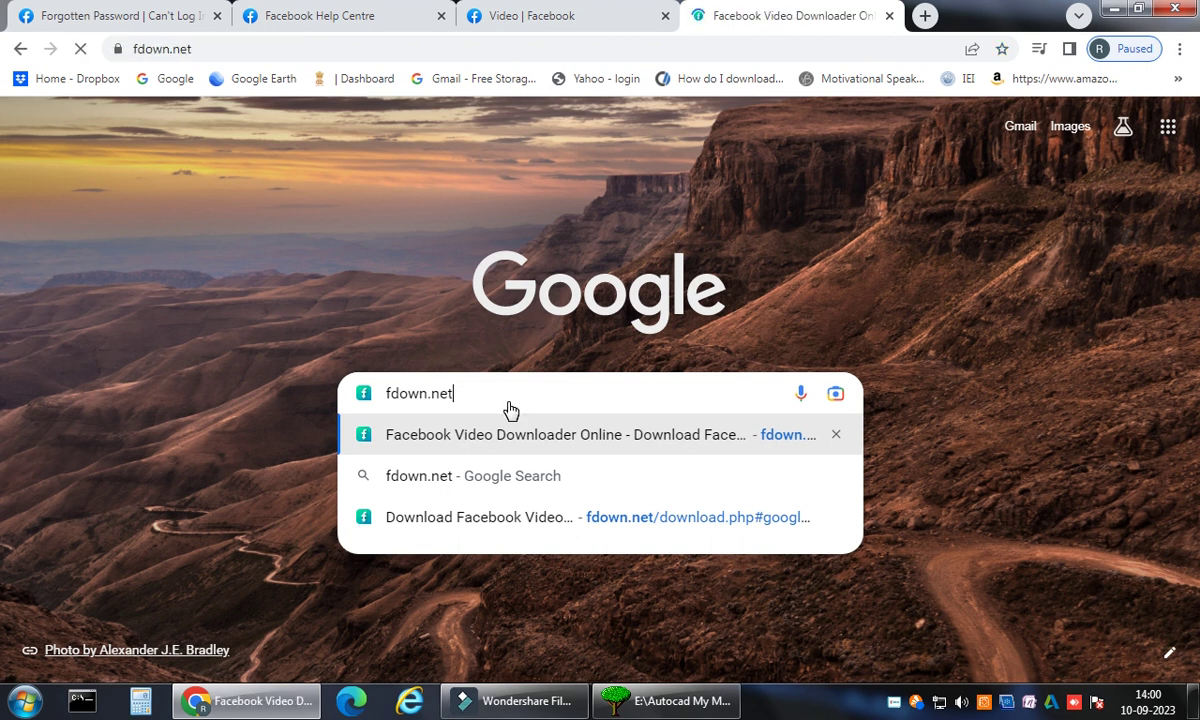
# Fill fdown.net's link field with the suggested fb.watch video link.
pyautogui.scroll(-1, 585, 214)
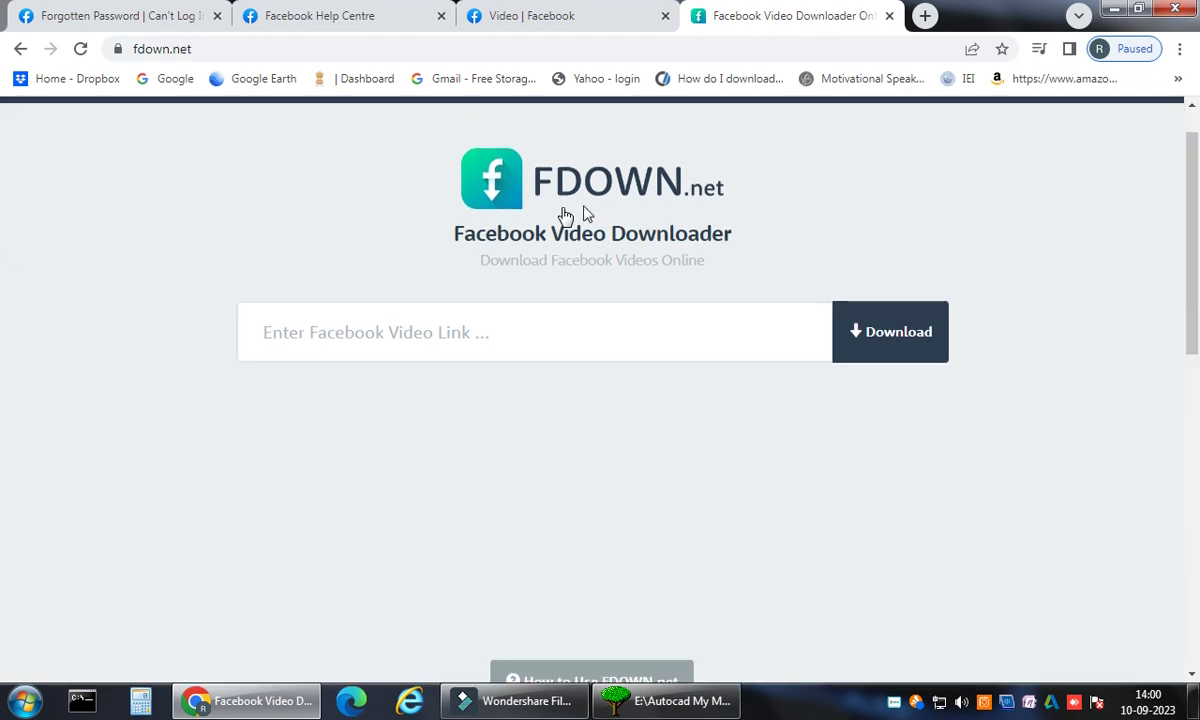
pyautogui.click(390, 333)
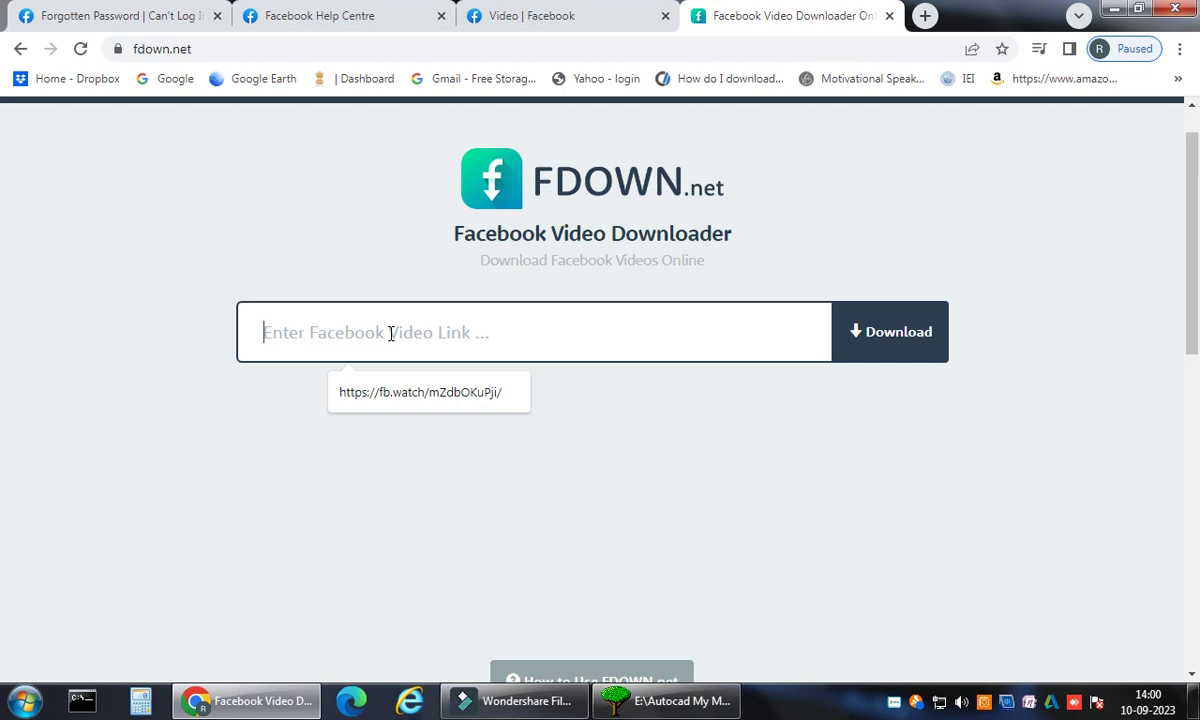
pyautogui.press('Down')
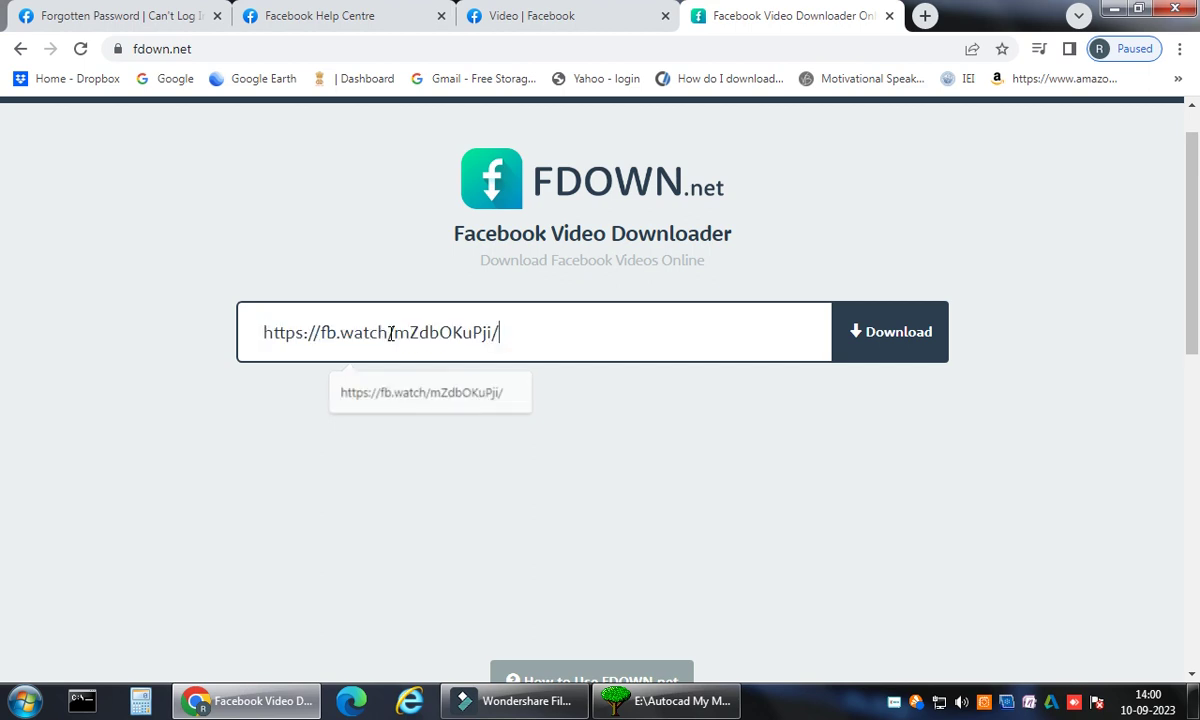
pyautogui.press('Return')
# Submit the link and scroll to the Normal and HD quality download buttons.
pyautogui.scroll(-1, 871, 249)
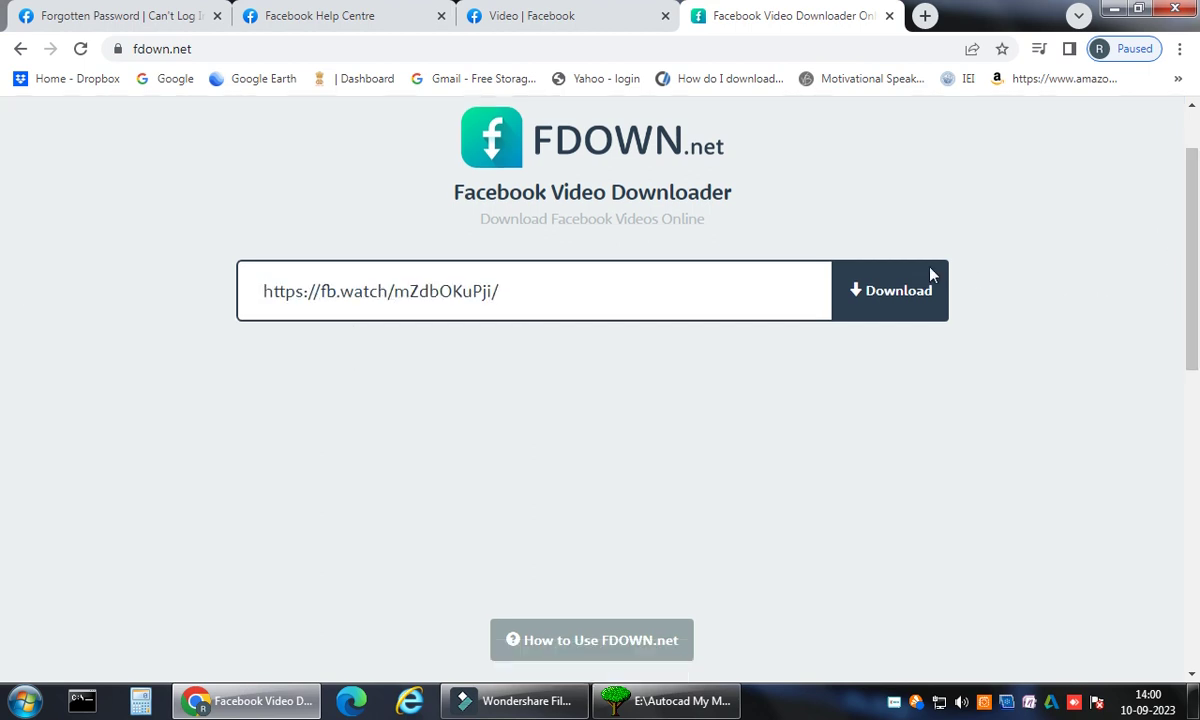
pyautogui.click(895, 297)
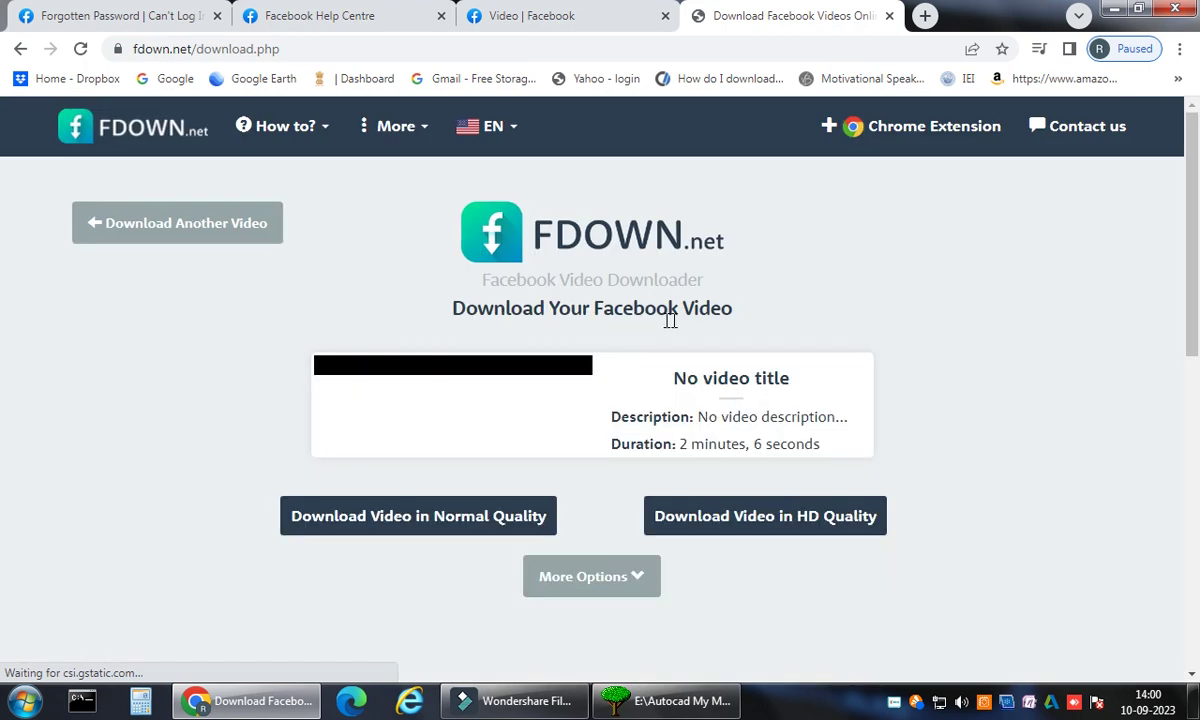
pyautogui.scroll(-1, 1190, 270)
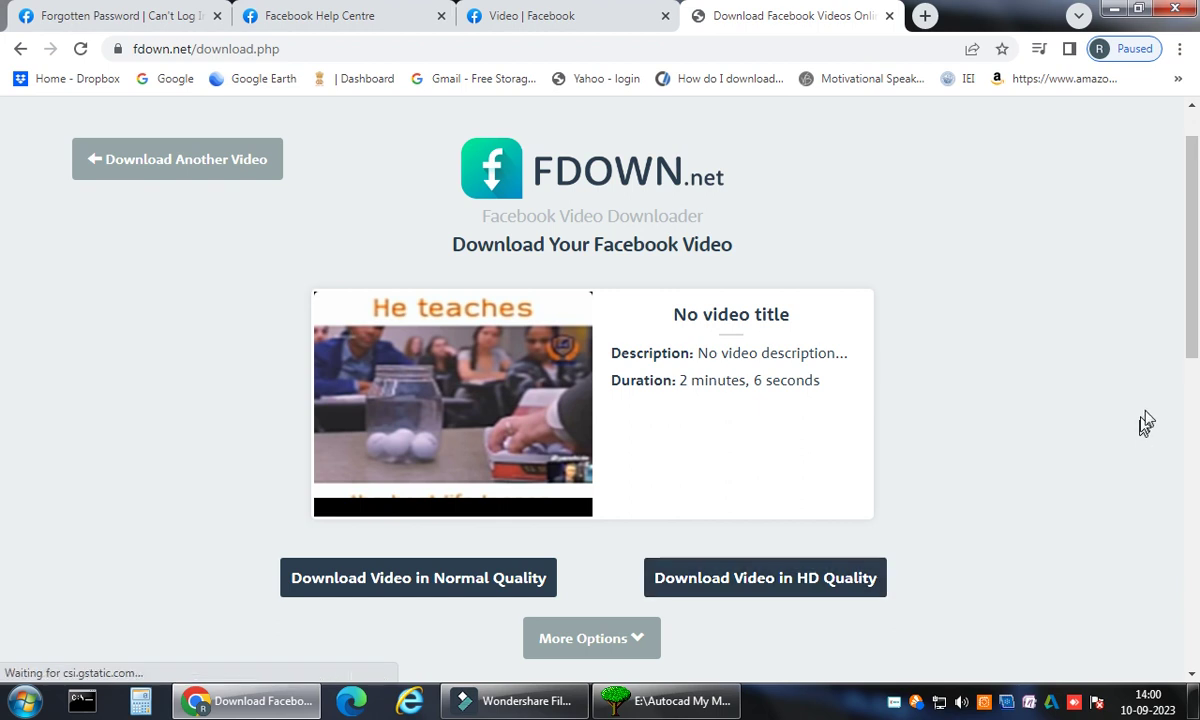
pyautogui.scroll(-1, 1140, 410)
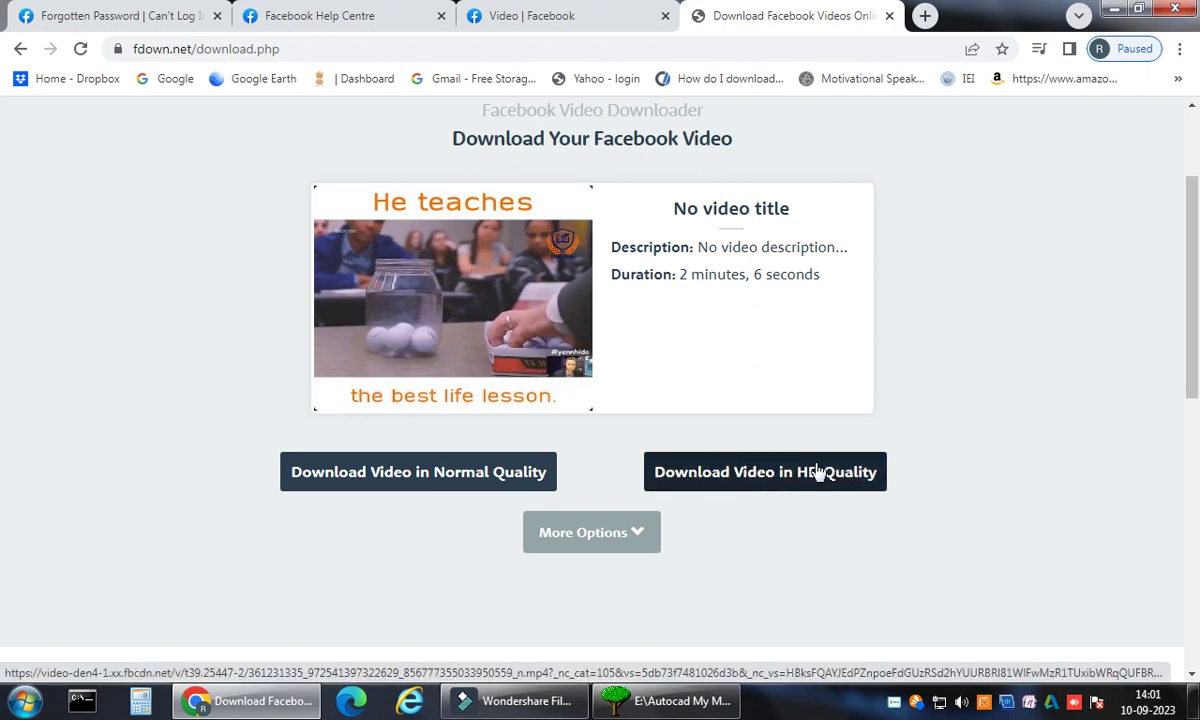
# Download the video in HD Quality, saving the suggested .mp4 file to the Desktop.
pyautogui.click(743, 482)
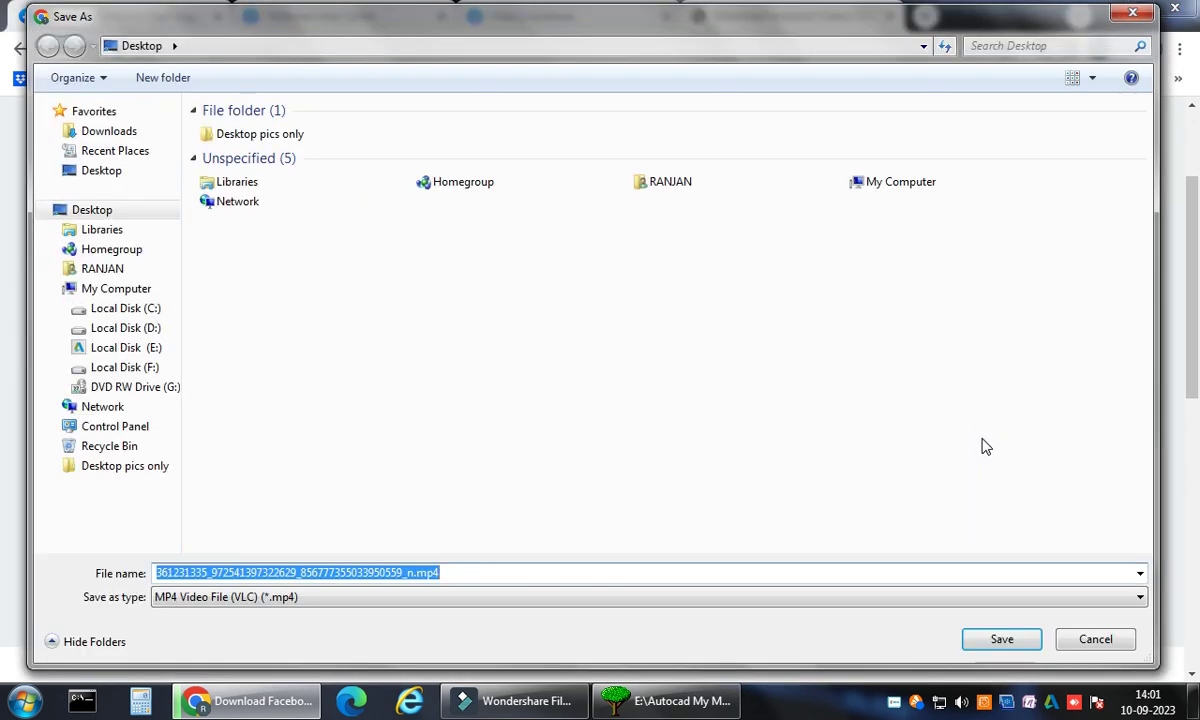
pyautogui.click(524, 573)
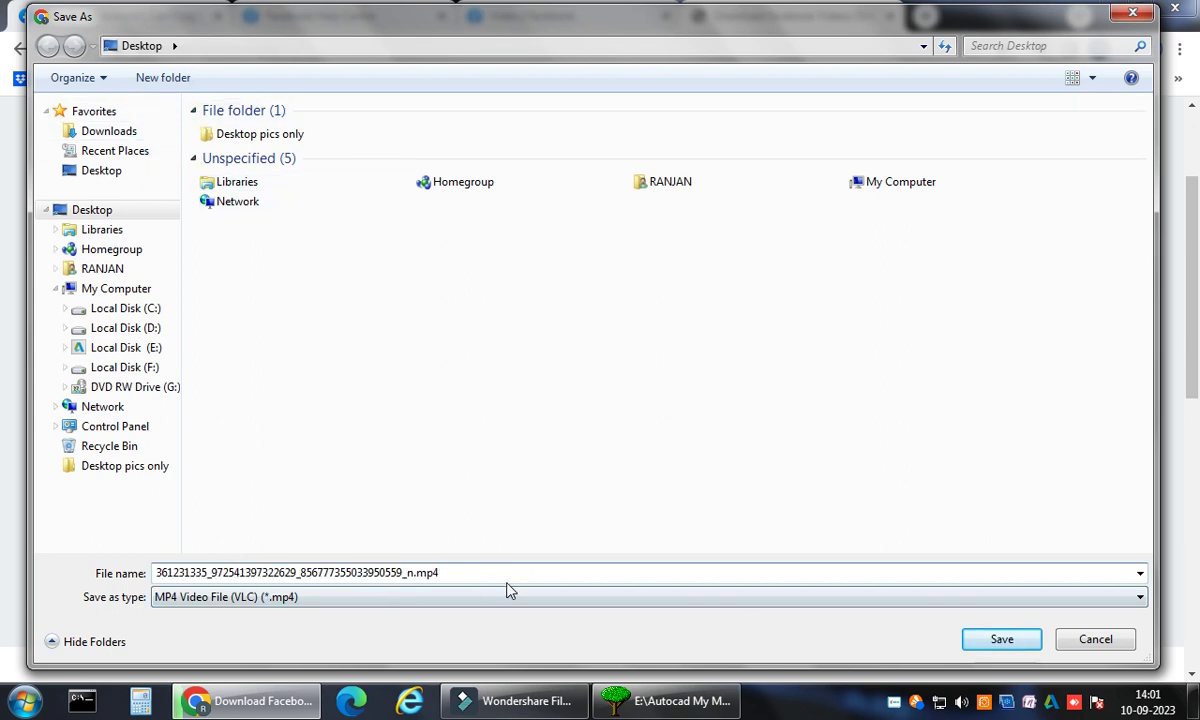
pyautogui.click(988, 638)
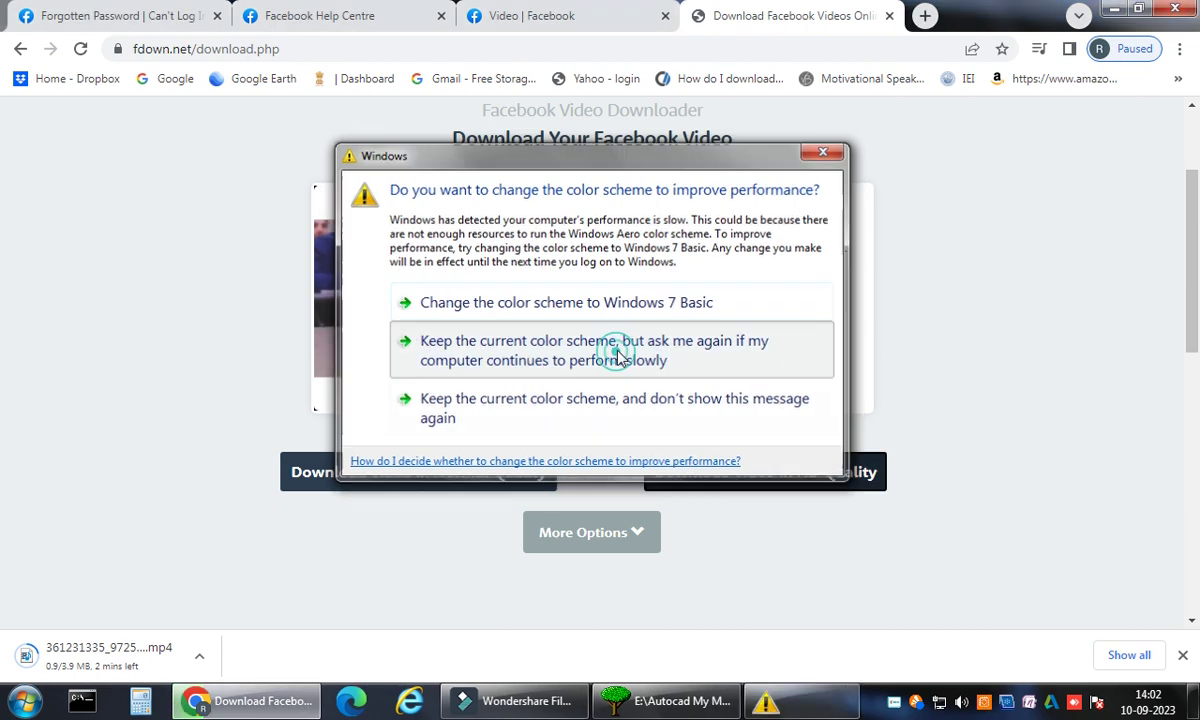
# Keep the current Windows colour scheme, but ask again, while the 3.9 MB download finishes.
pyautogui.click(617, 356)
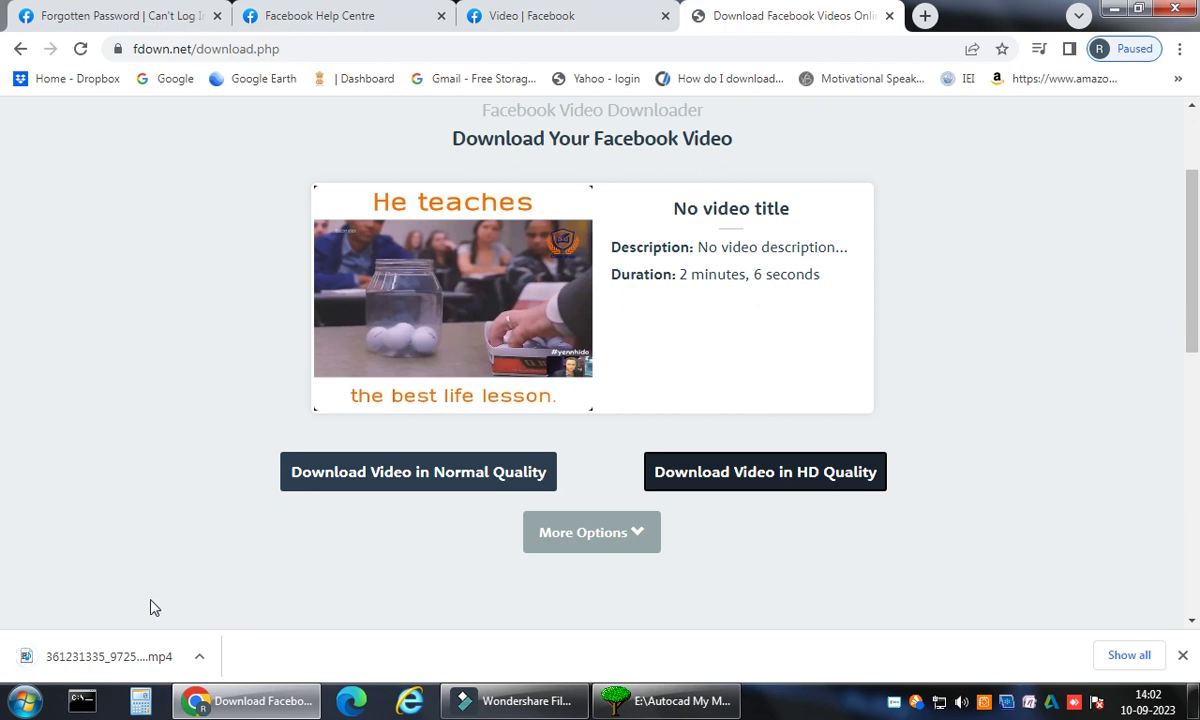
# Show the finished download in its Desktop folder and maximize the Explorer window.
pyautogui.click(199, 664)
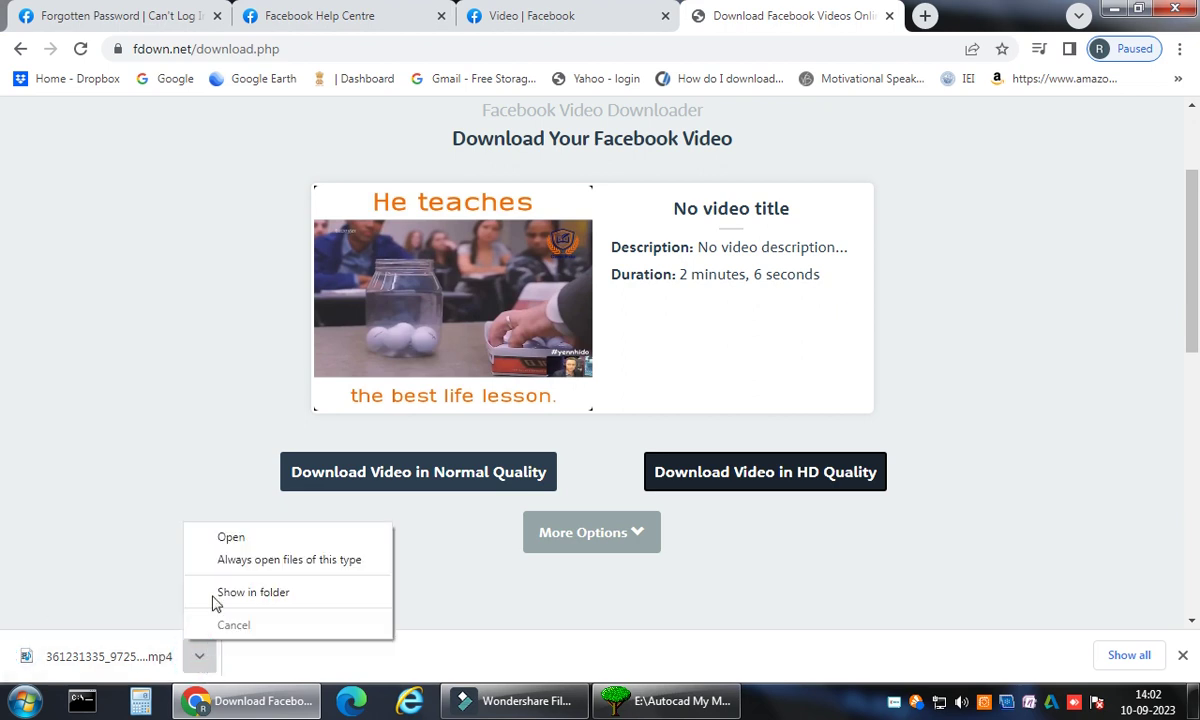
pyautogui.click(255, 595)
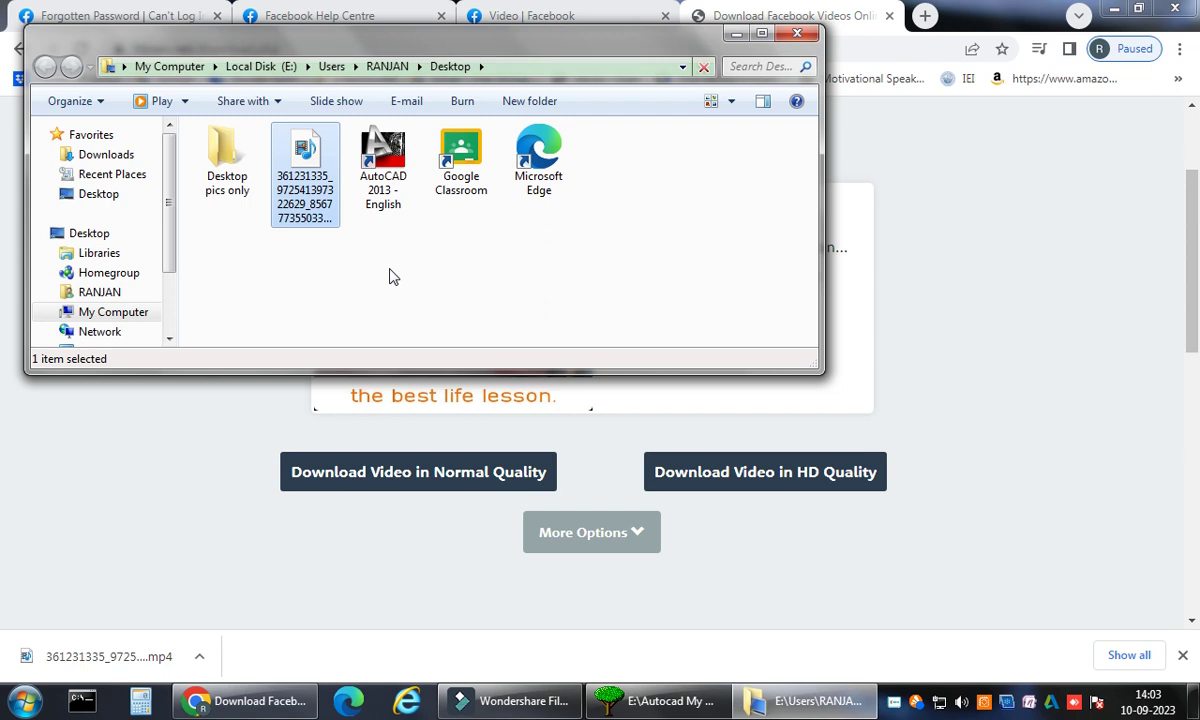
pyautogui.click(390, 270)
# Open the downloaded mp4 with Windows Media Player.
pyautogui.click(762, 33)
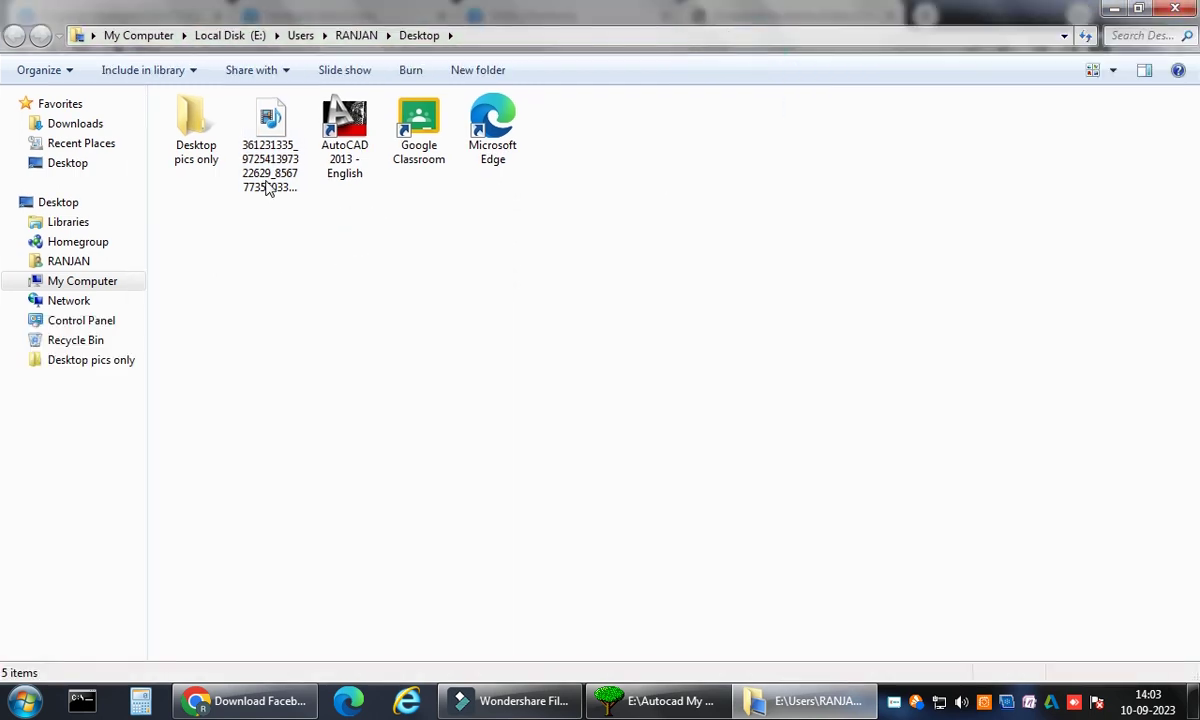
pyautogui.click(268, 178)
pyautogui.rightClick(268, 178)
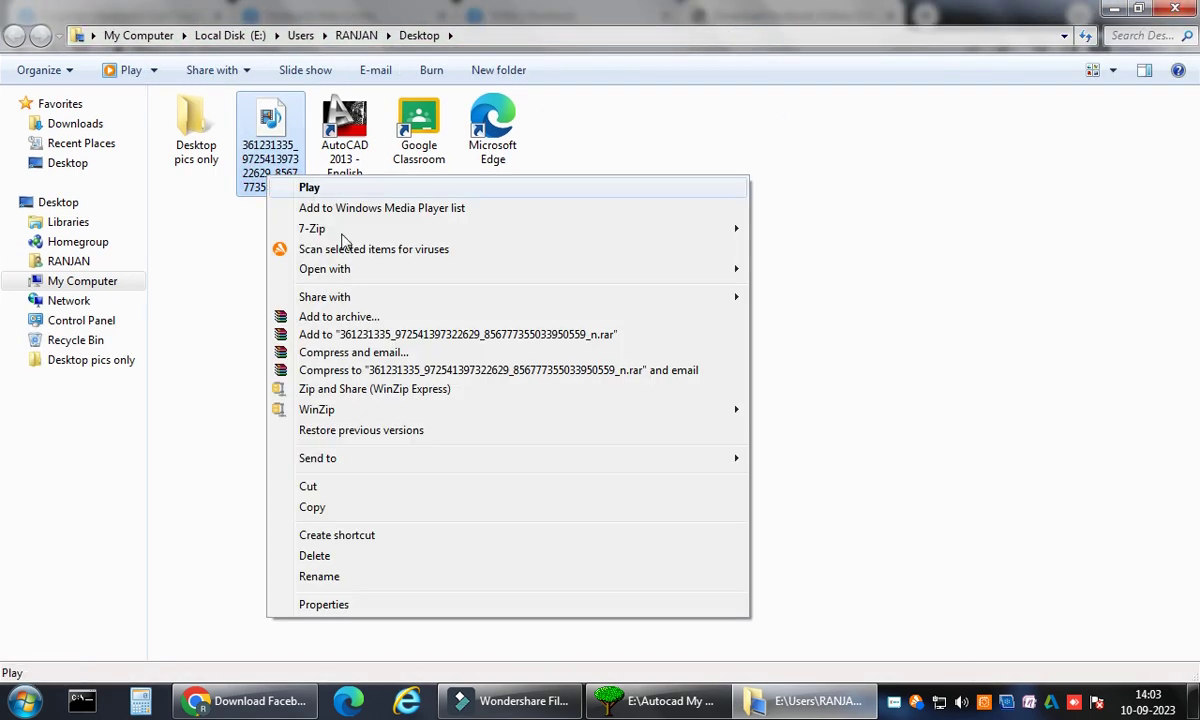
pyautogui.click(378, 268)
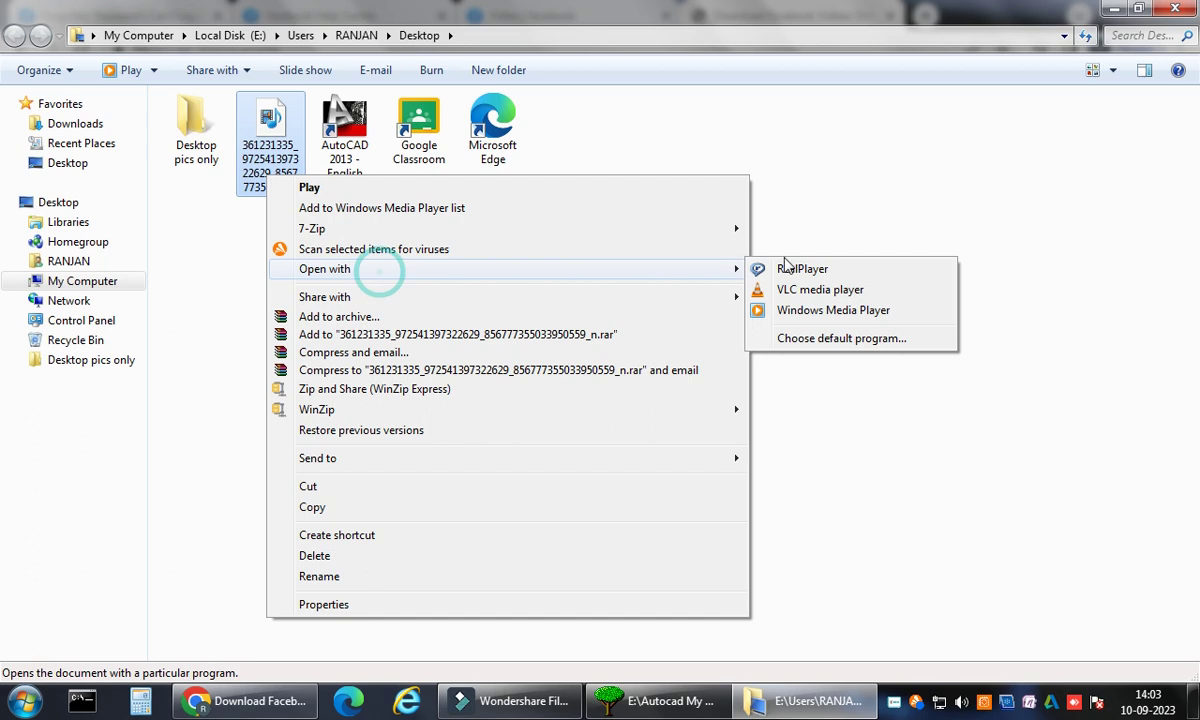
pyautogui.click(780, 311)
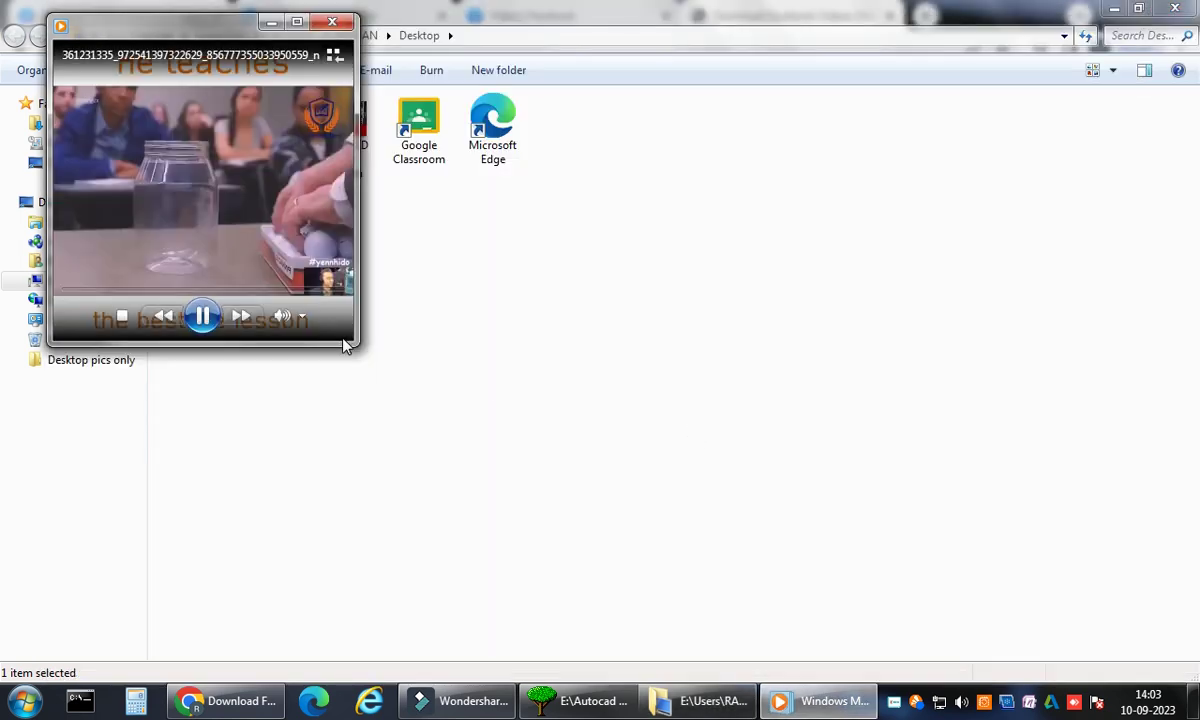
# Enlarge the player, jump through 00:29, 00:43, 01:38 and 01:51, then pause at 01:55.
pyautogui.moveTo(578, 459); pyautogui.dragTo(1170, 653)
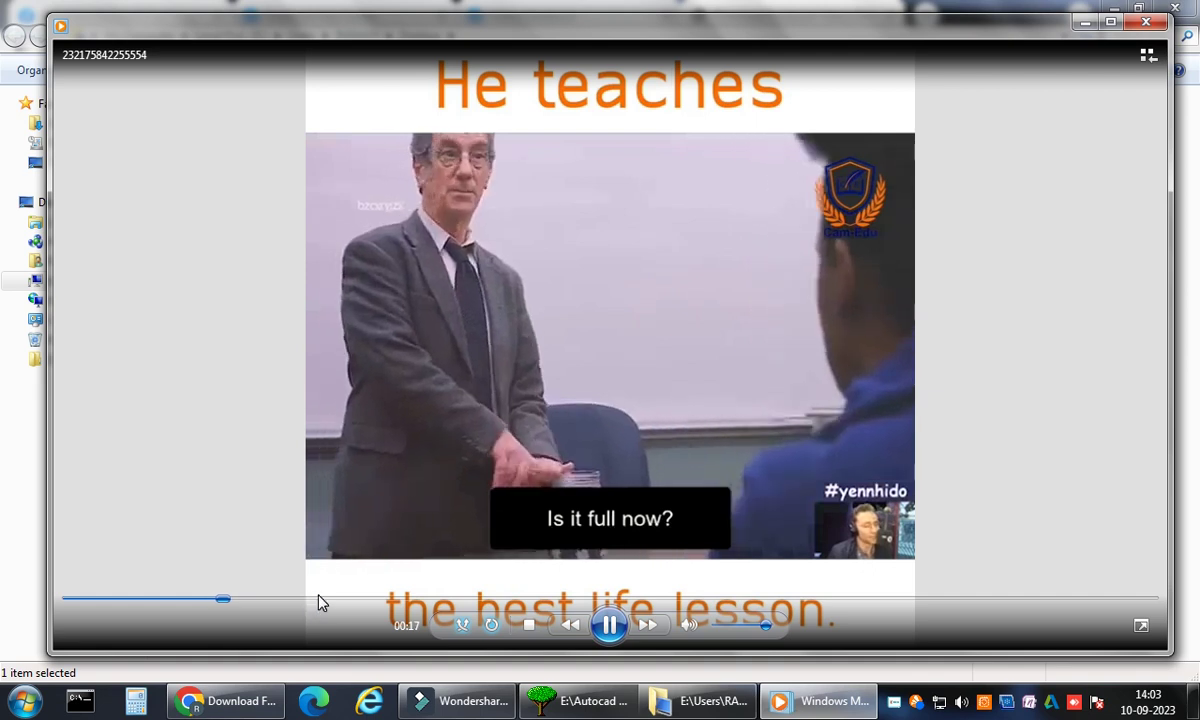
pyautogui.click(318, 600)
pyautogui.click(431, 600)
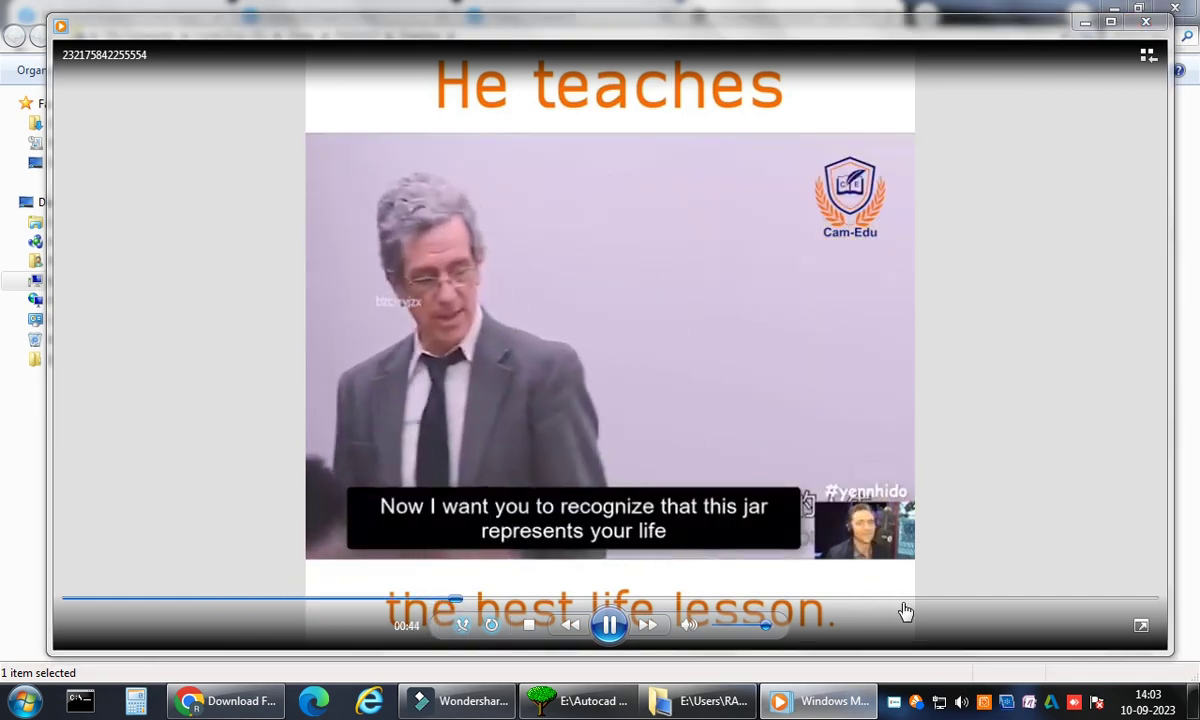
pyautogui.click(907, 600)
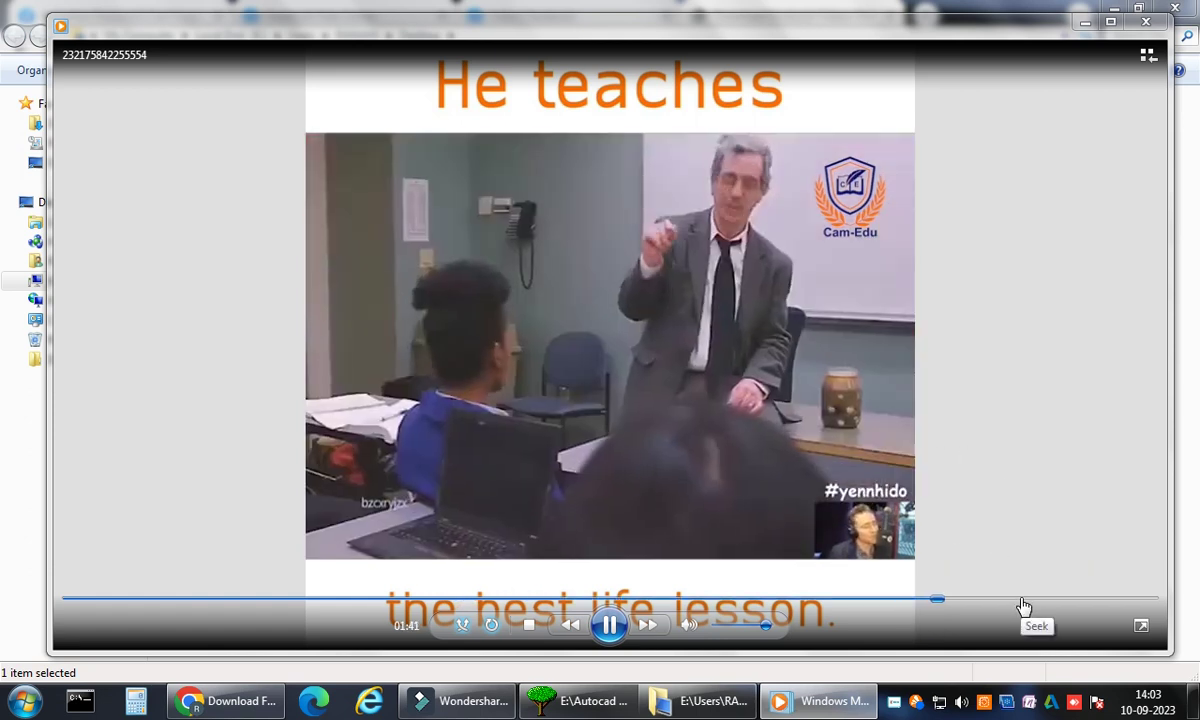
pyautogui.click(1020, 599)
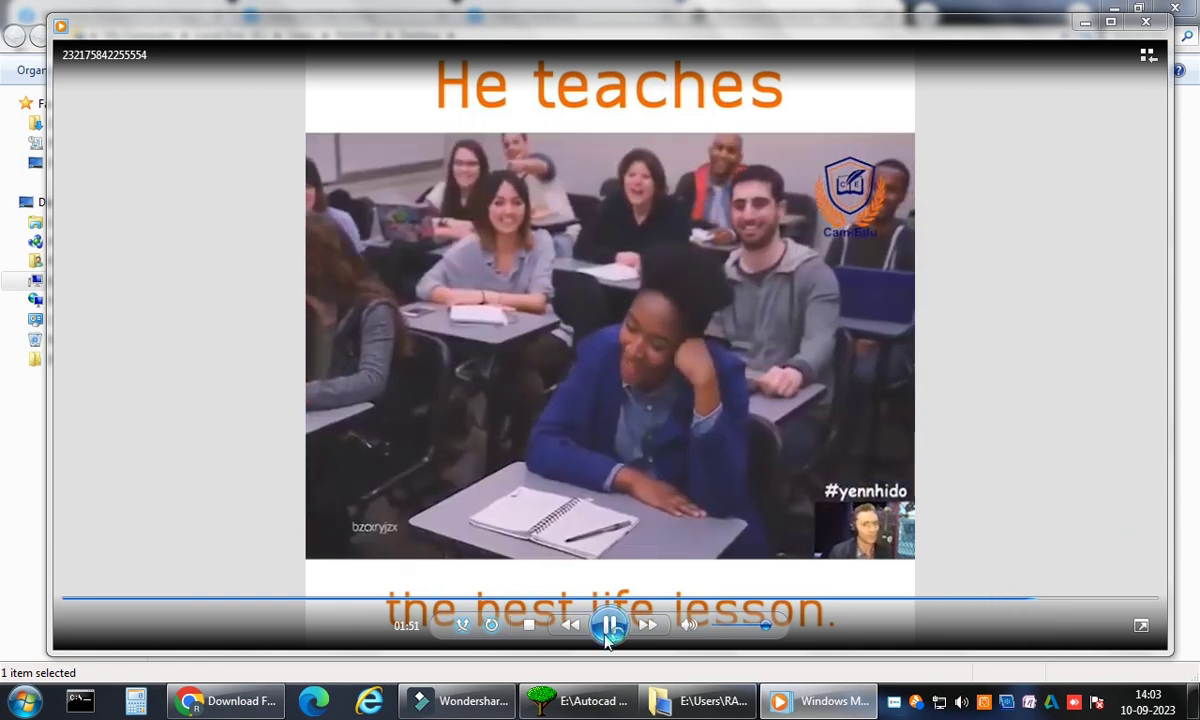
pyautogui.click(608, 640)
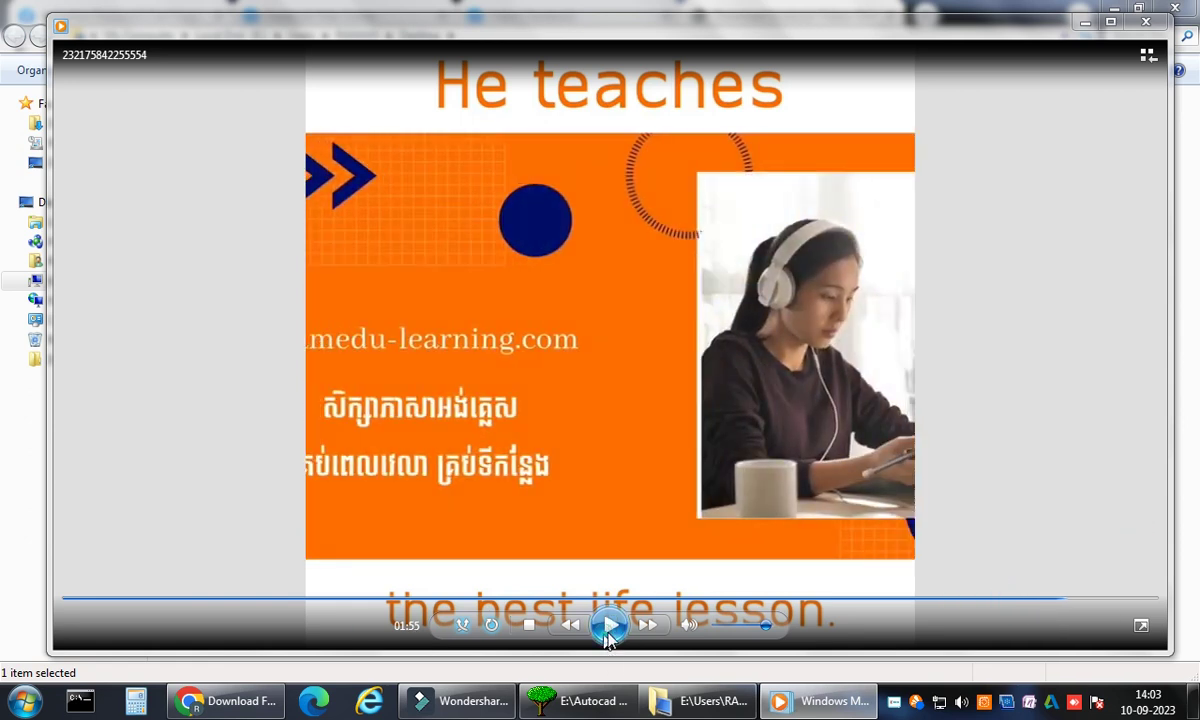
pyautogui.rightClick(894, 701)
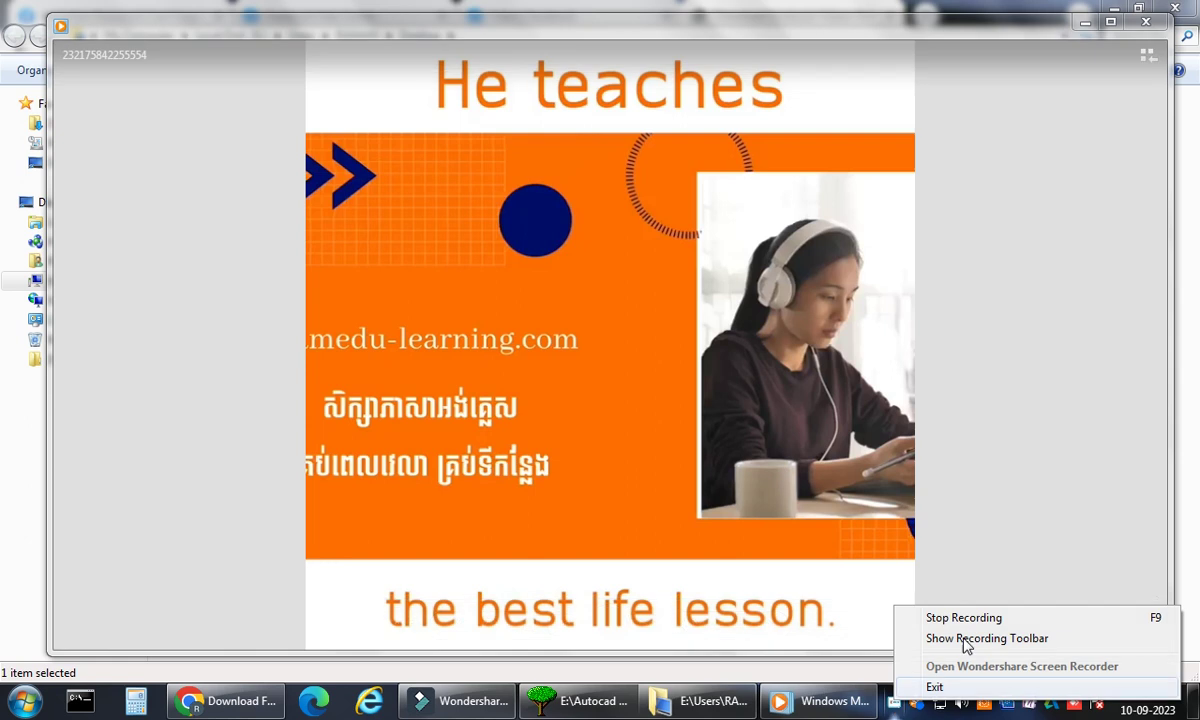